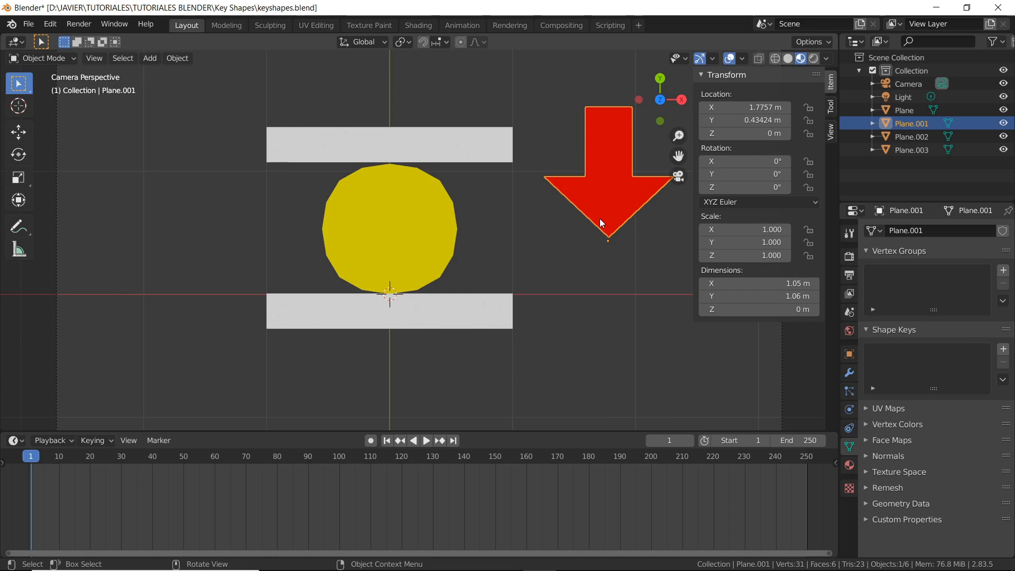
pyautogui.press('Tab')
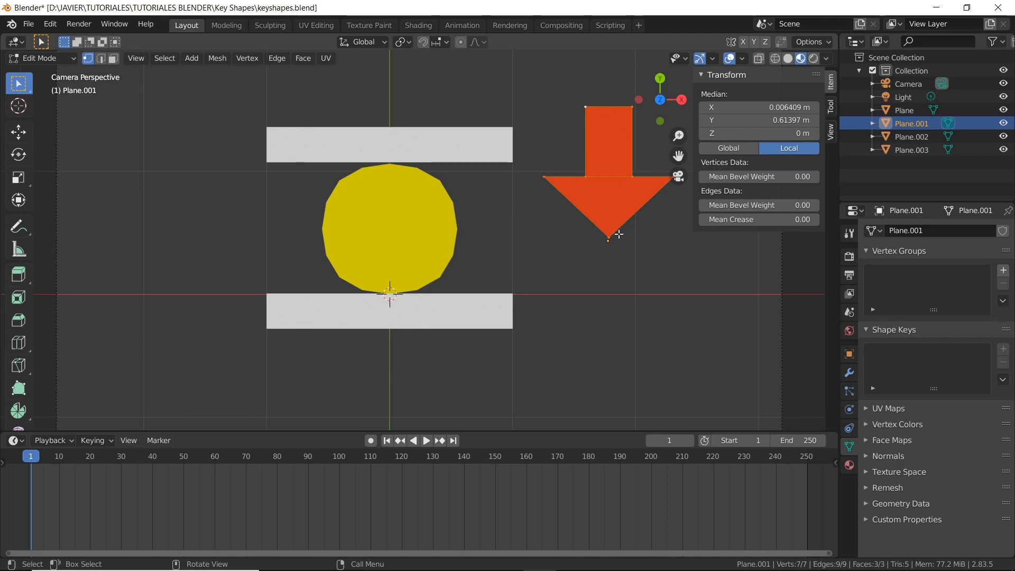
pyautogui.press('g')
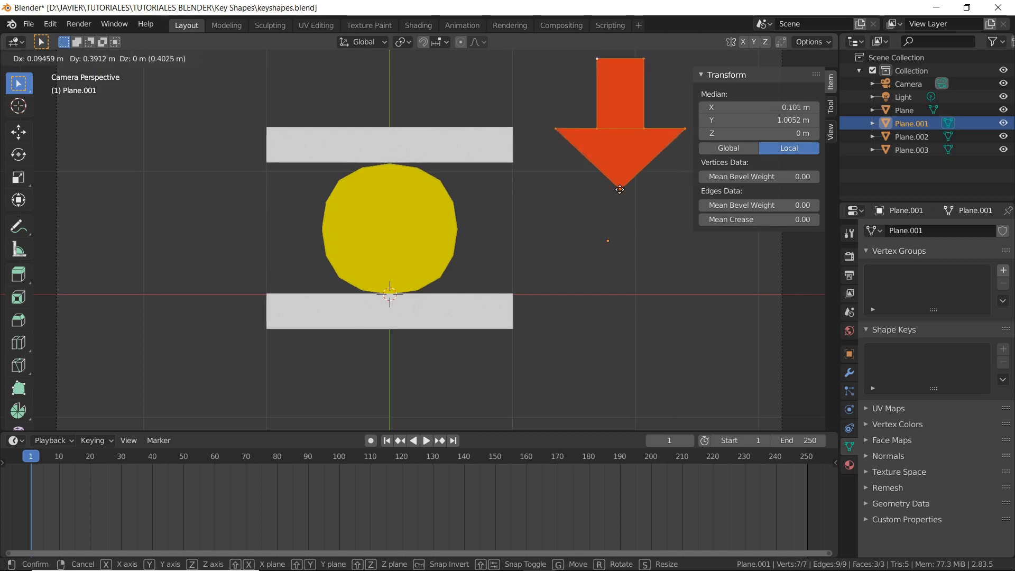
pyautogui.press('Escape')
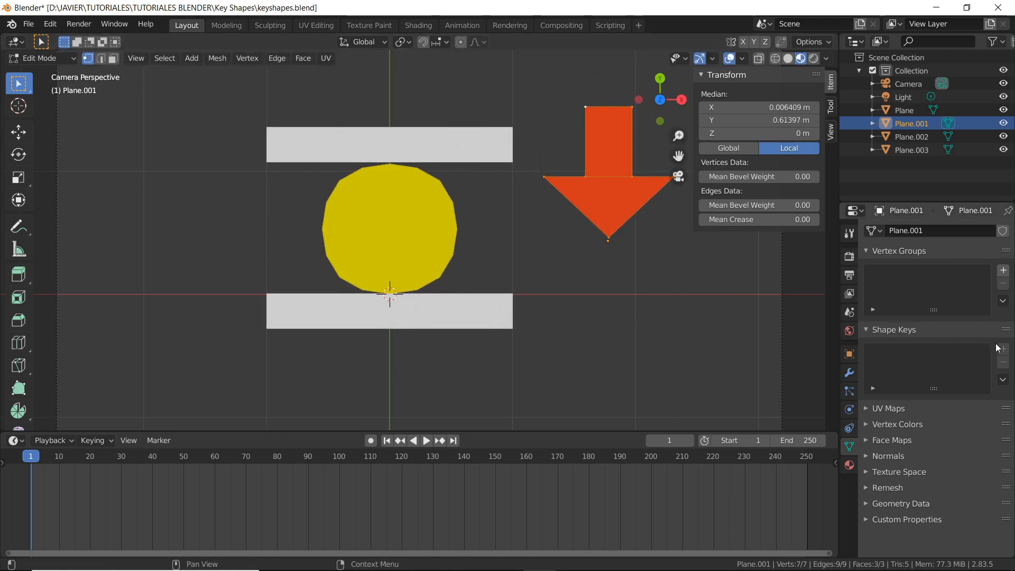
pyautogui.press('Tab')
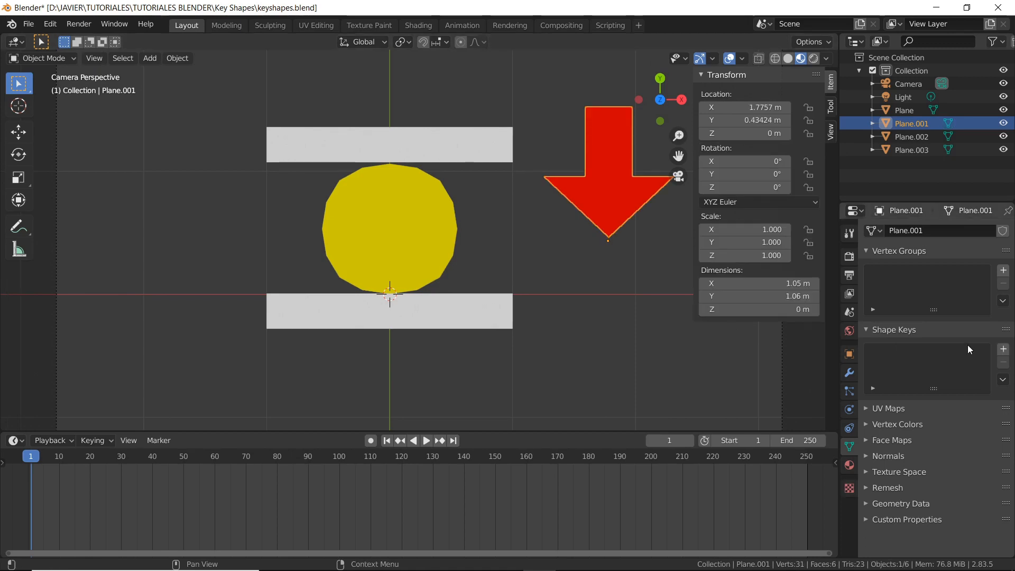
# Add a base shape key to the red arrow and name it "por defecto", leaving Relative enabled
pyautogui.click(1007, 353)
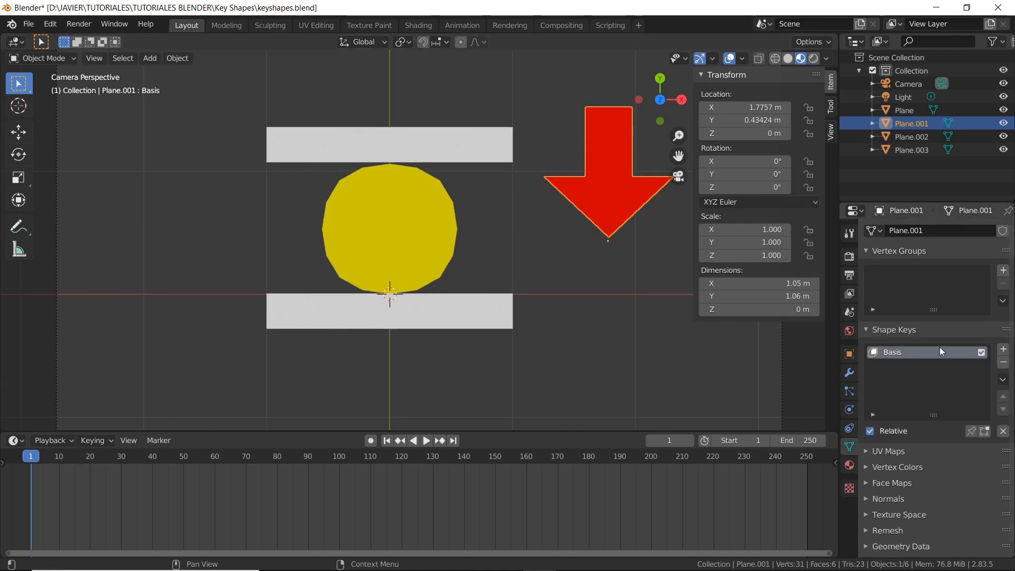
pyautogui.doubleClick(901, 353)
pyautogui.write('d')
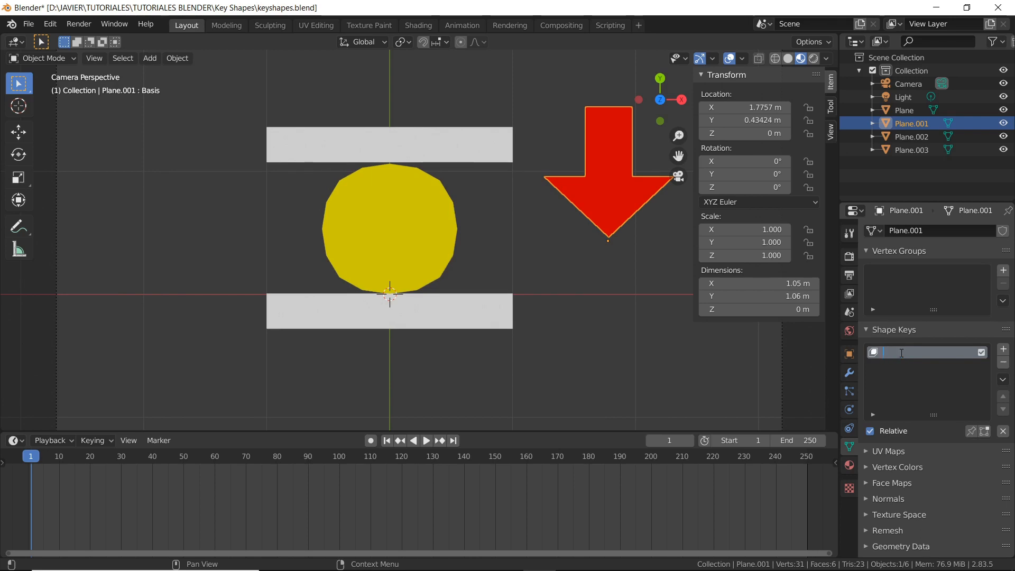
pyautogui.write('por defecto')
pyautogui.press('Return')
pyautogui.click(870, 432)
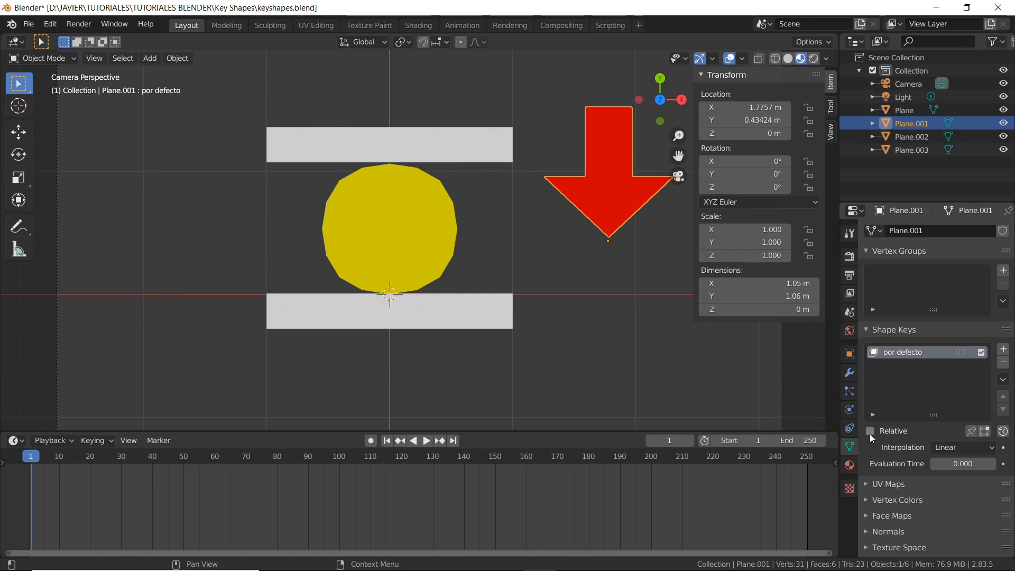
pyautogui.click(871, 432)
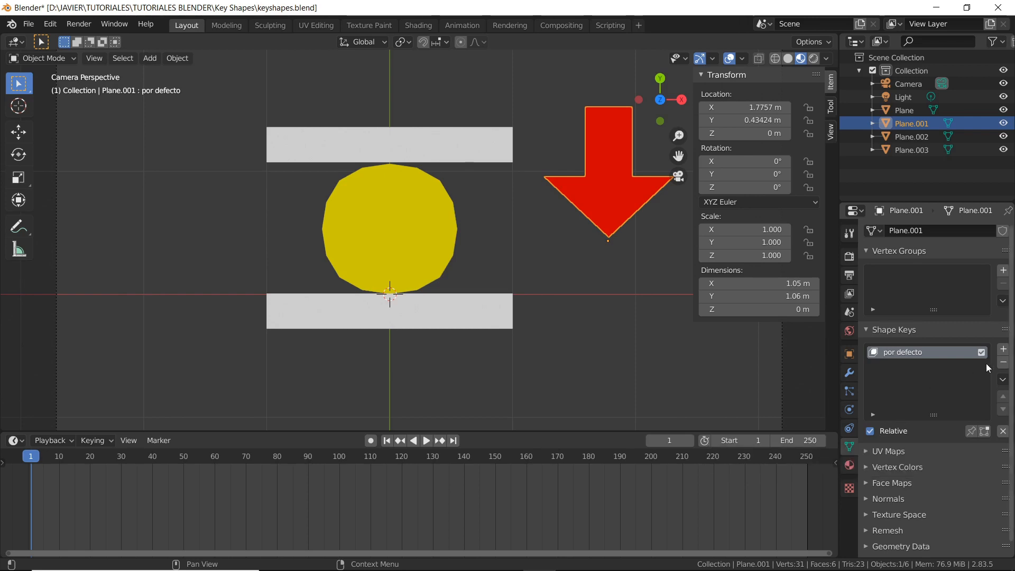
# Add a second shape key to the arrow and name it "estilizada"
pyautogui.click(1004, 350)
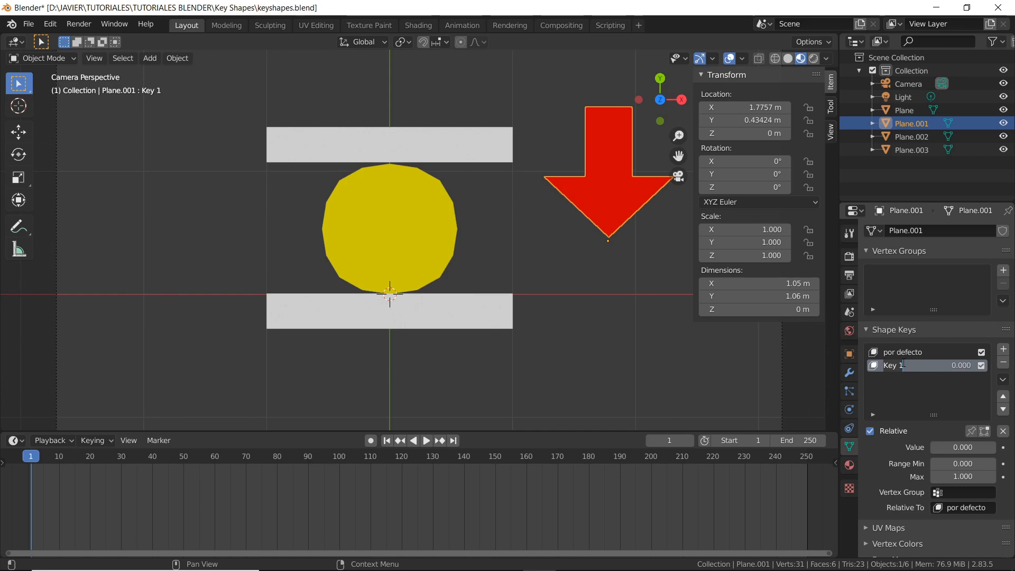
pyautogui.write('estilizada')
pyautogui.press('Return')
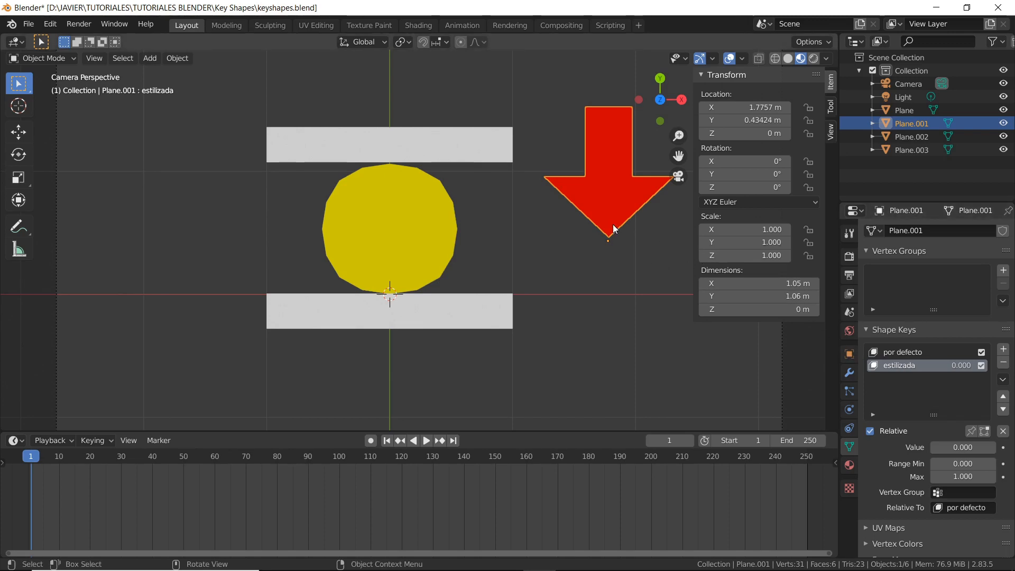
# In the estilizada shape key, scale the whole arrow mesh narrower along the X axis
pyautogui.press('Tab')
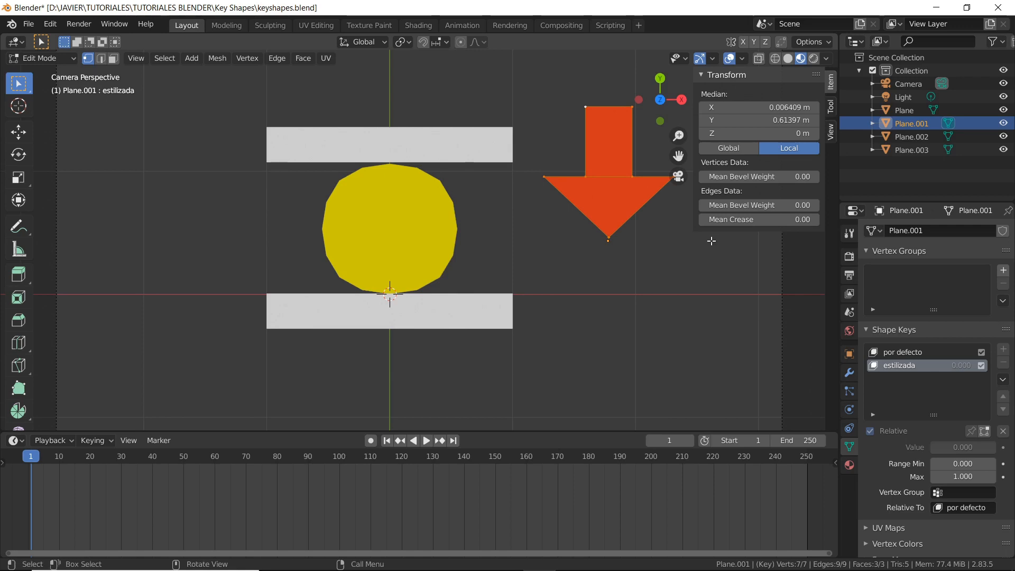
pyautogui.press('s')
pyautogui.press('x')
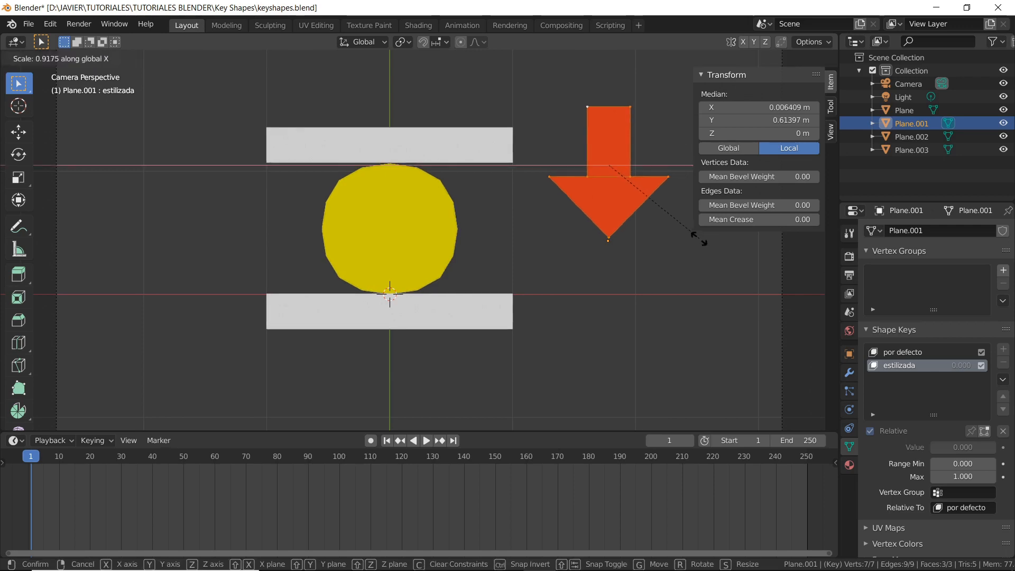
pyautogui.click(650, 232)
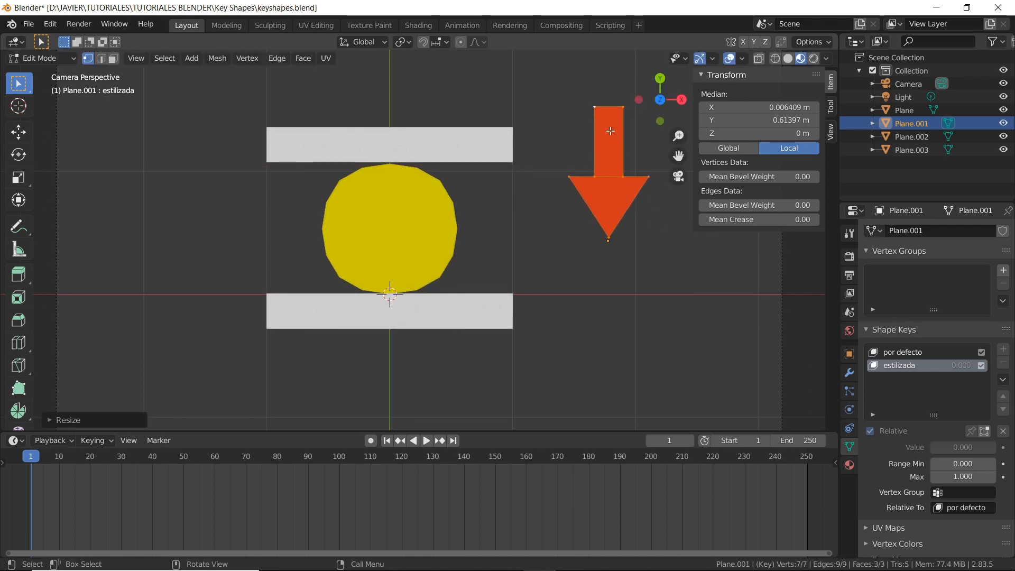
# Scale the two top vertices of the arrow's shaft closer together along X so the shaft tapers upward
pyautogui.moveTo(561, 93); pyautogui.dragTo(638, 129)
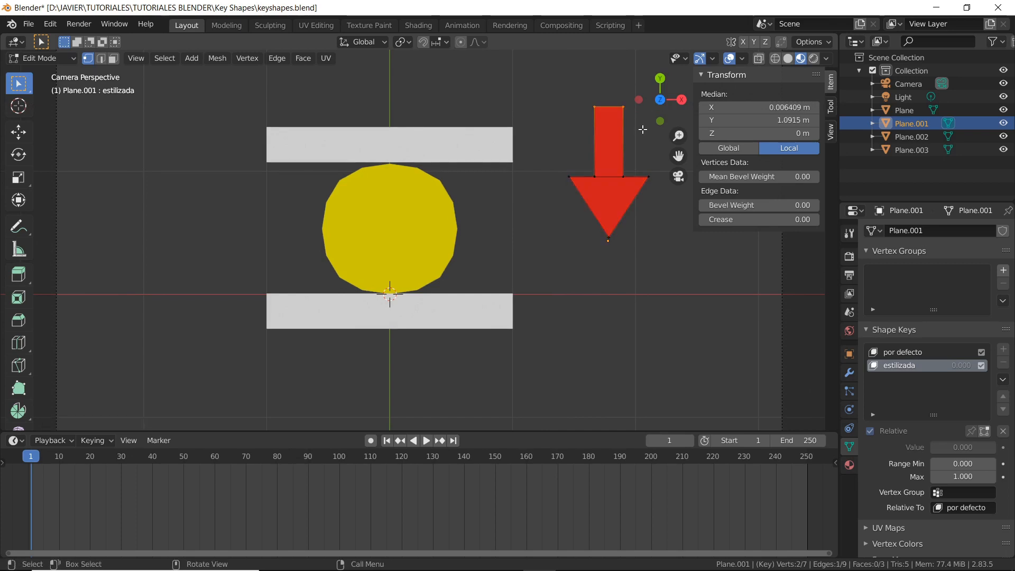
pyautogui.press('s')
pyautogui.press('x')
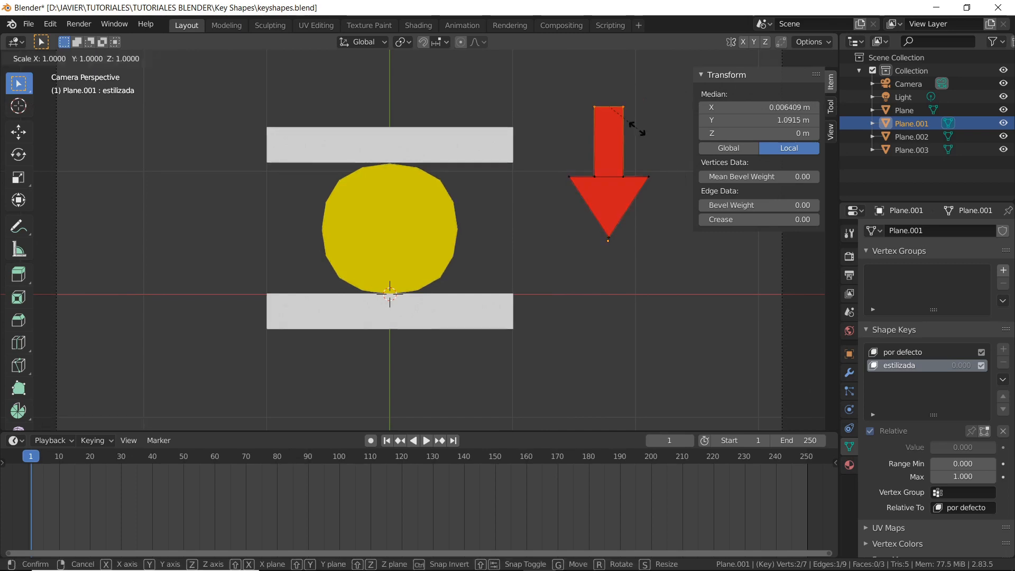
pyautogui.click(609, 119)
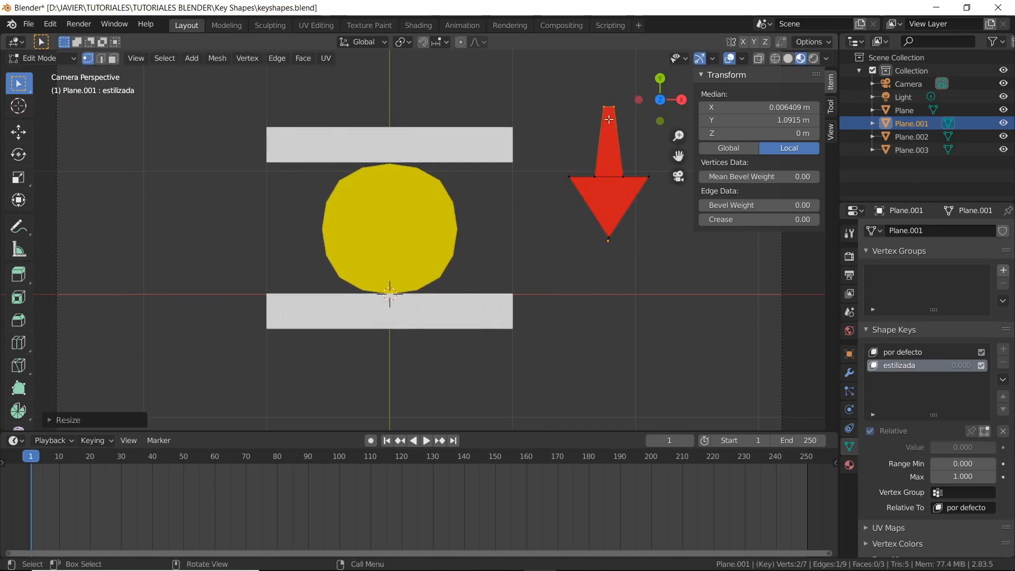
pyautogui.click(575, 170)
pyautogui.keyDown('shift'); pyautogui.click(656, 186); pyautogui.keyUp('shift')
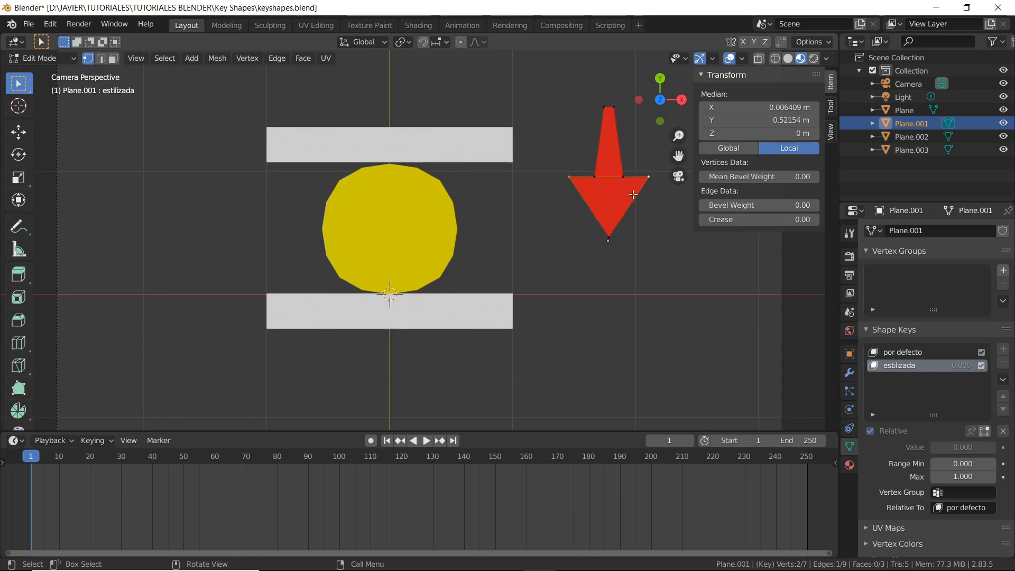
pyautogui.press('g')
pyautogui.press('y')
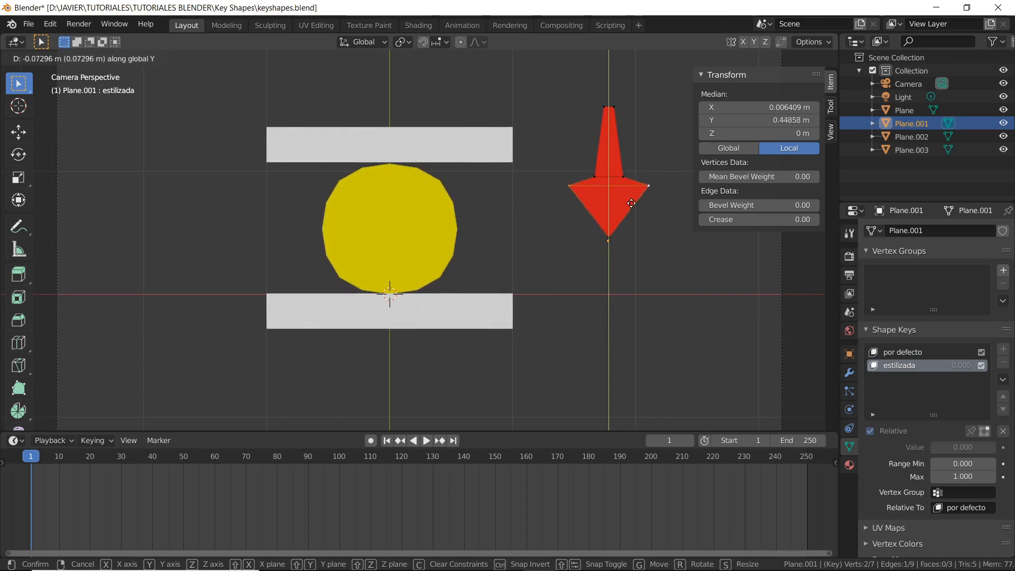
pyautogui.rightClick(632, 204)
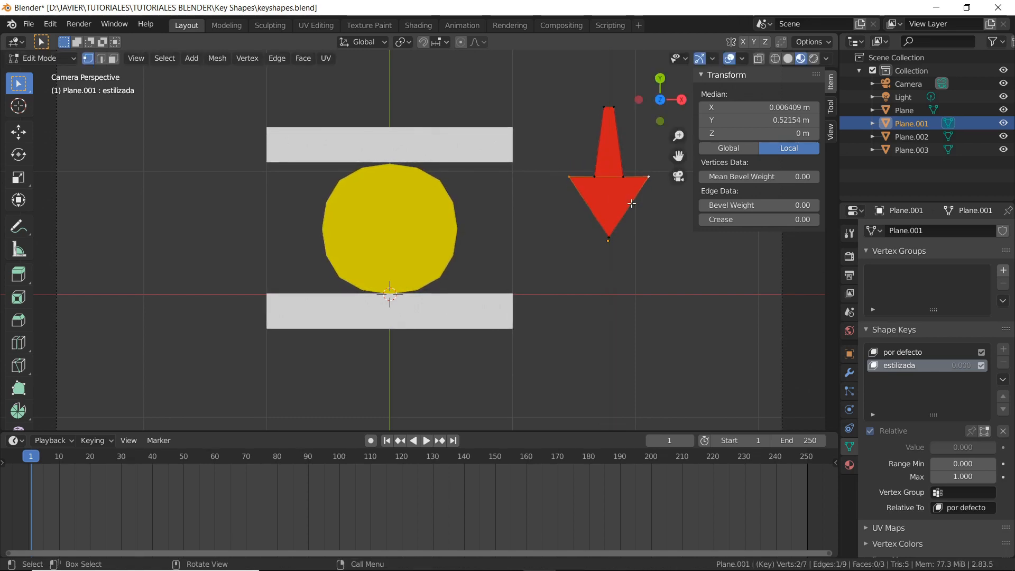
pyautogui.click(625, 176)
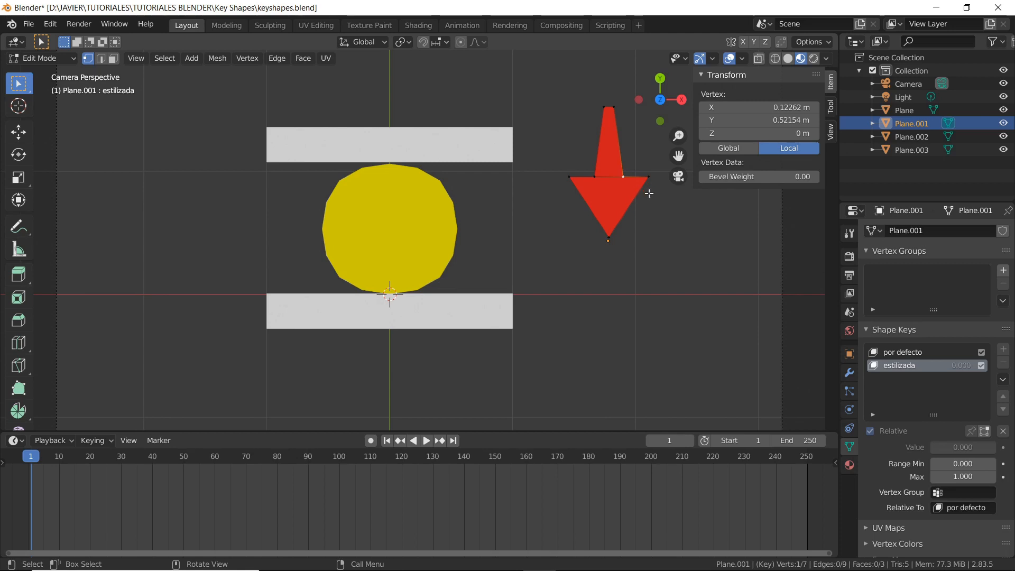
# Move the arrow's tip vertex about 0.2 m down along the Y axis and return to Object Mode
pyautogui.click(608, 237)
pyautogui.press('g')
pyautogui.press('y')
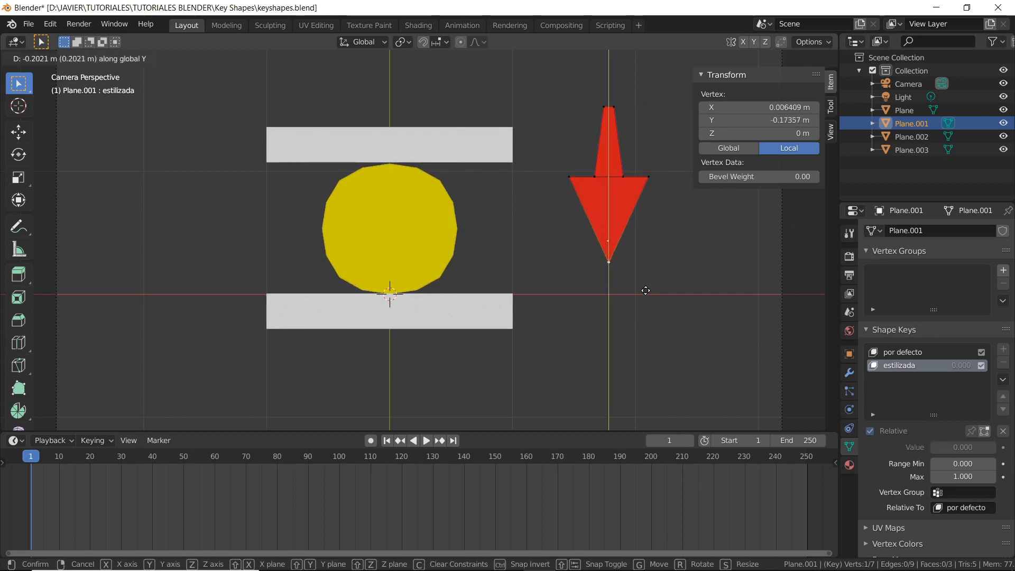
pyautogui.click(646, 291)
pyautogui.click(663, 265)
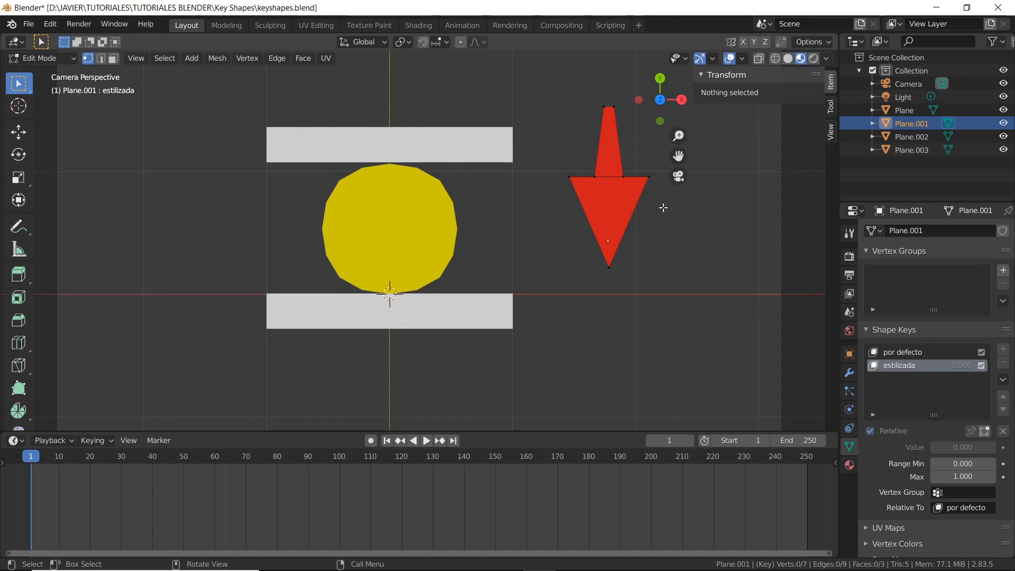
pyautogui.press('Tab')
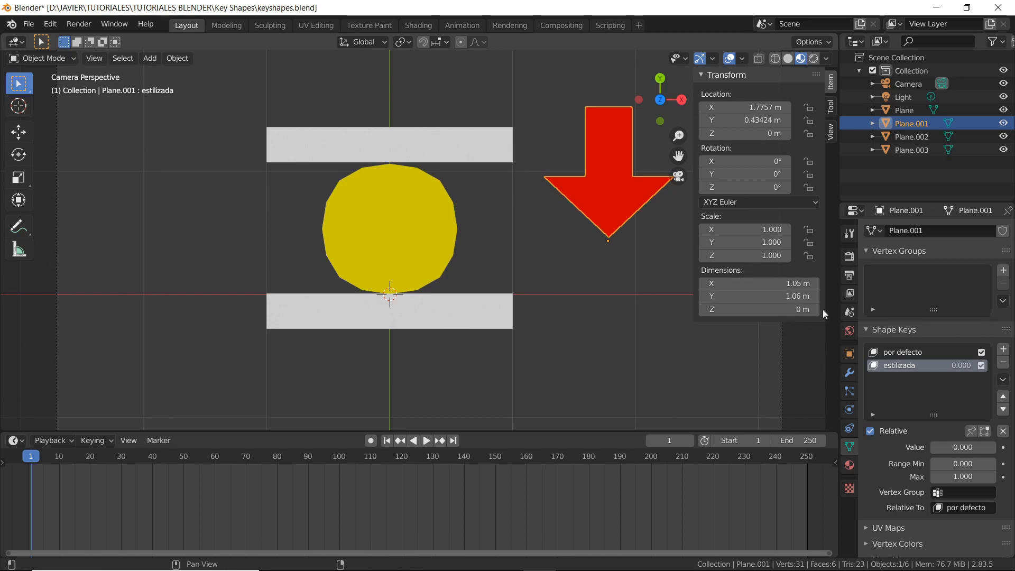
# Turn off Relative for the arrow's shape keys and review the available interpolation types
pyautogui.scroll(-2, 898, 352)
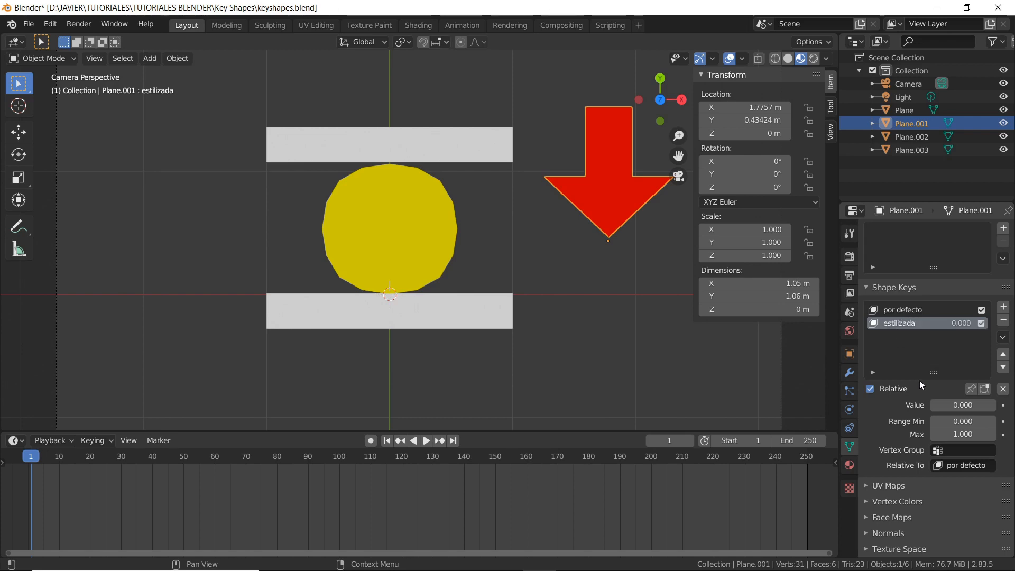
pyautogui.click(870, 390)
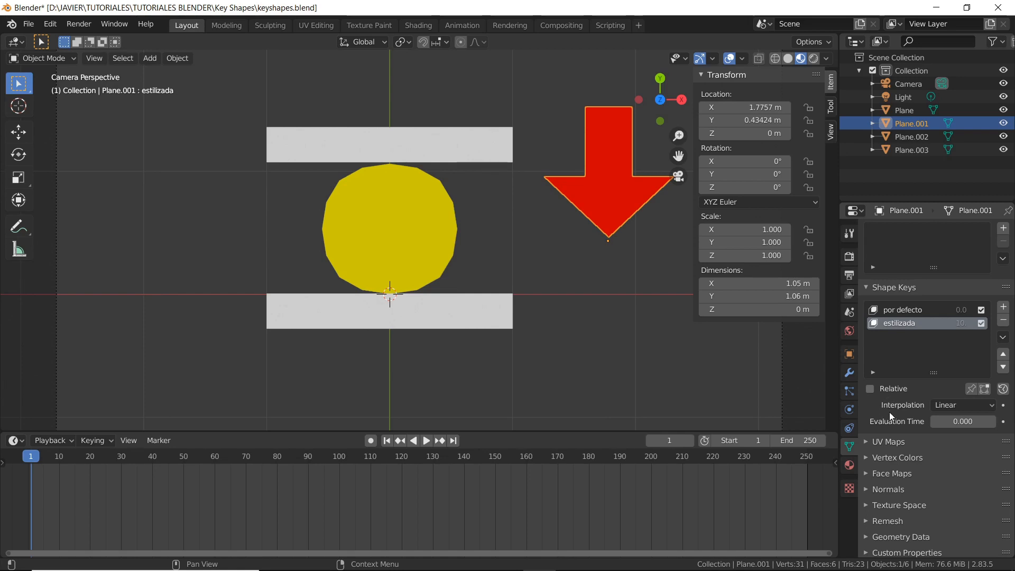
pyautogui.click(951, 405)
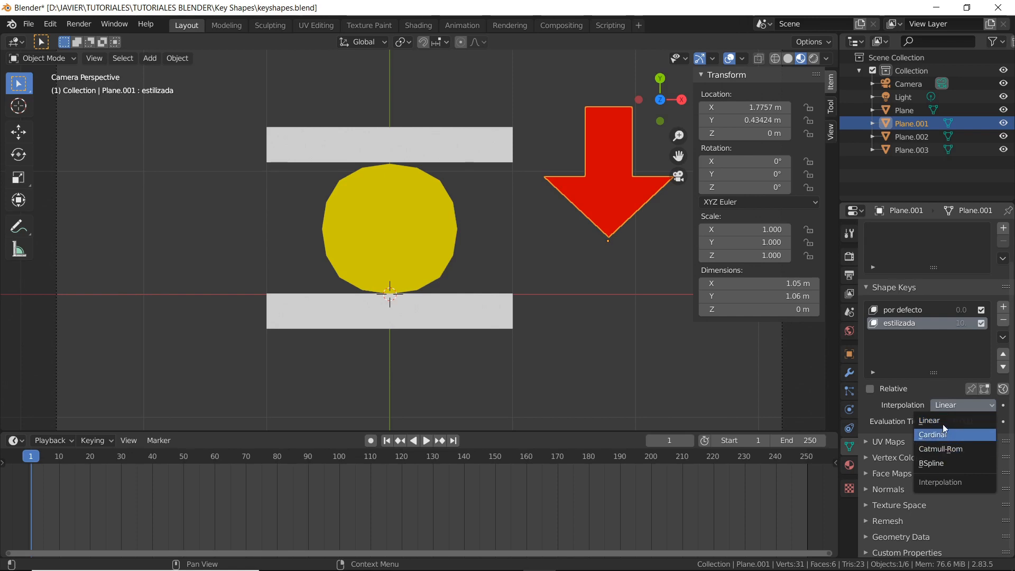
pyautogui.click(955, 405)
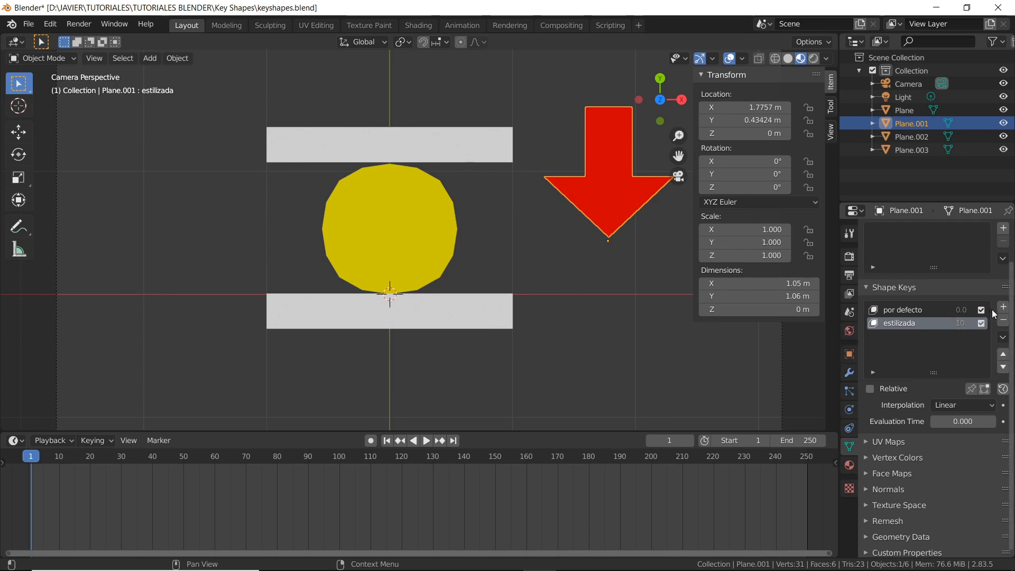
# Add a third shape key to the arrow and name it "pequeña"
pyautogui.doubleClick(915, 335)
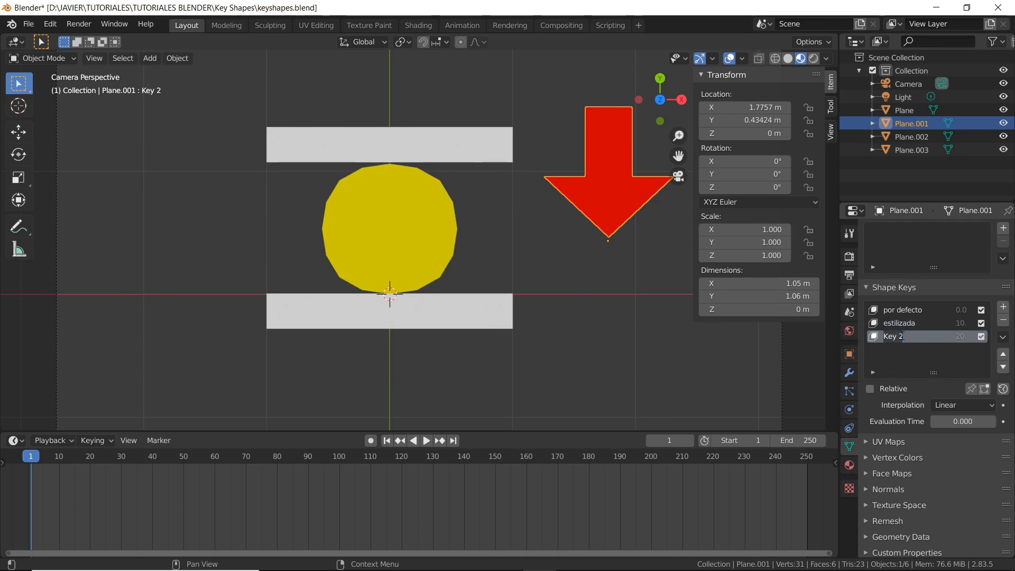
pyautogui.write('pequeña')
pyautogui.press('Return')
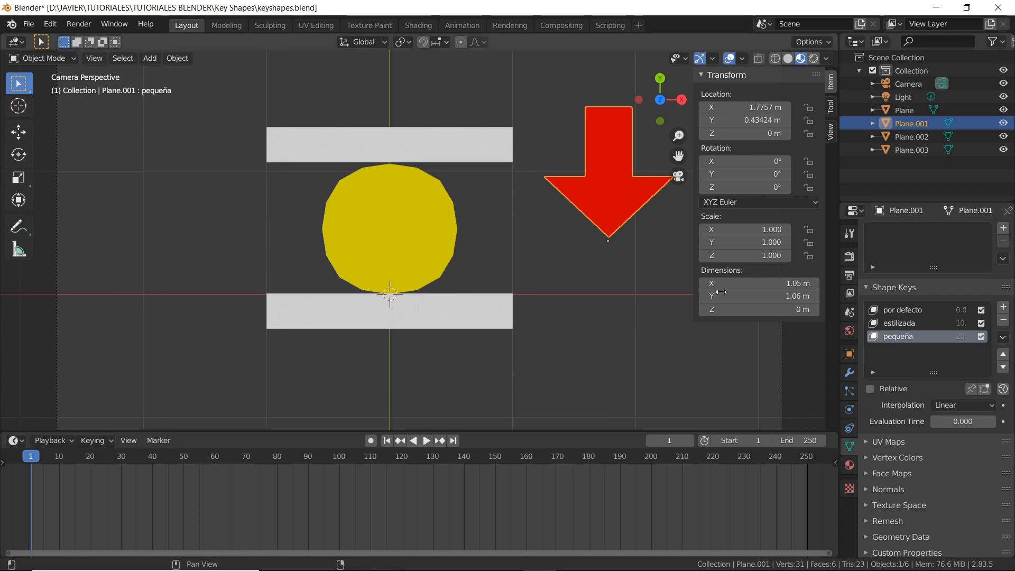
# In the pequeña shape key, scale the entire arrow down to about 0.19 m in X and Y, then return to Object Mode
pyautogui.press('Tab')
pyautogui.press('a')
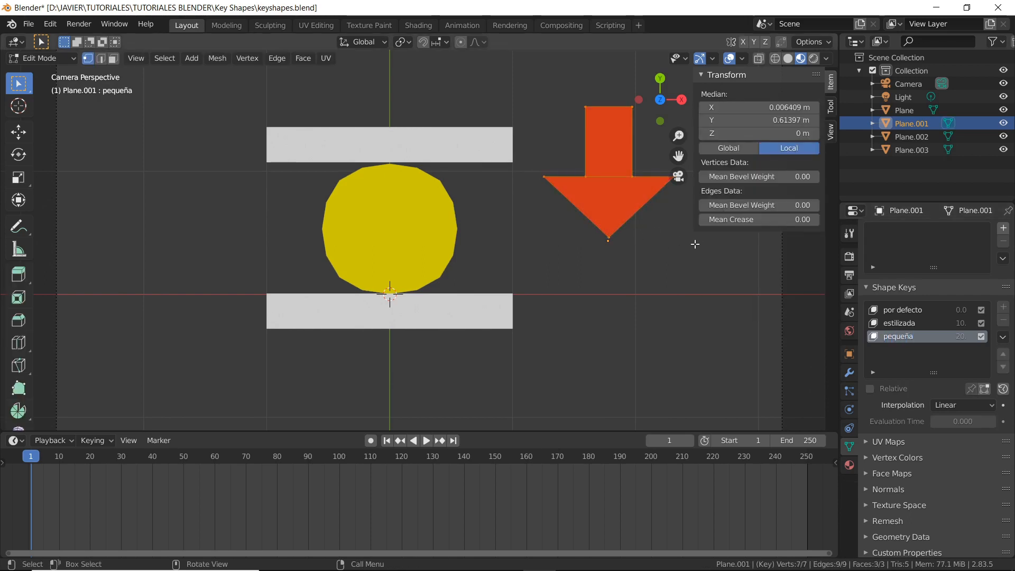
pyautogui.press('s')
pyautogui.click(630, 178)
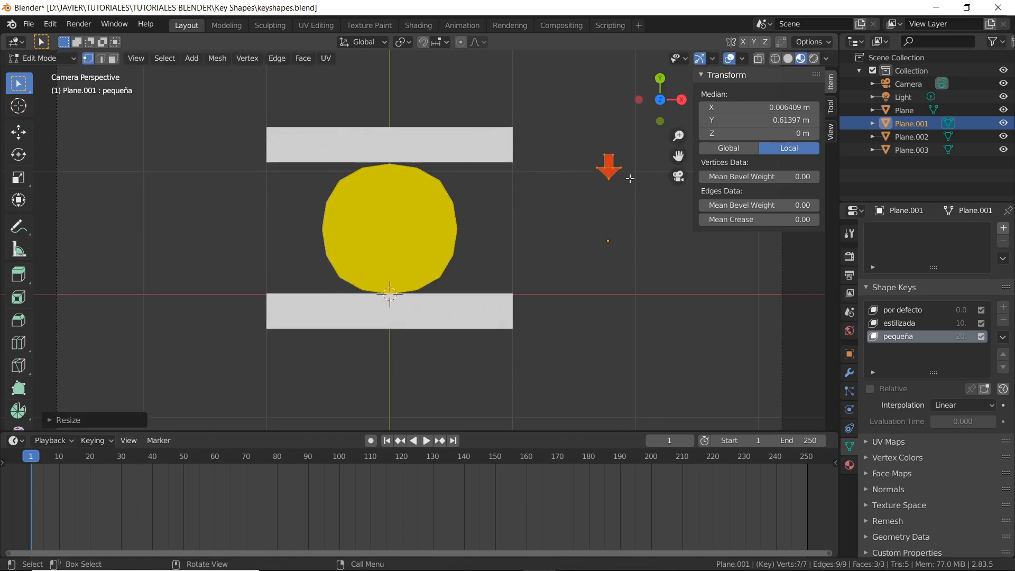
pyautogui.press('Tab')
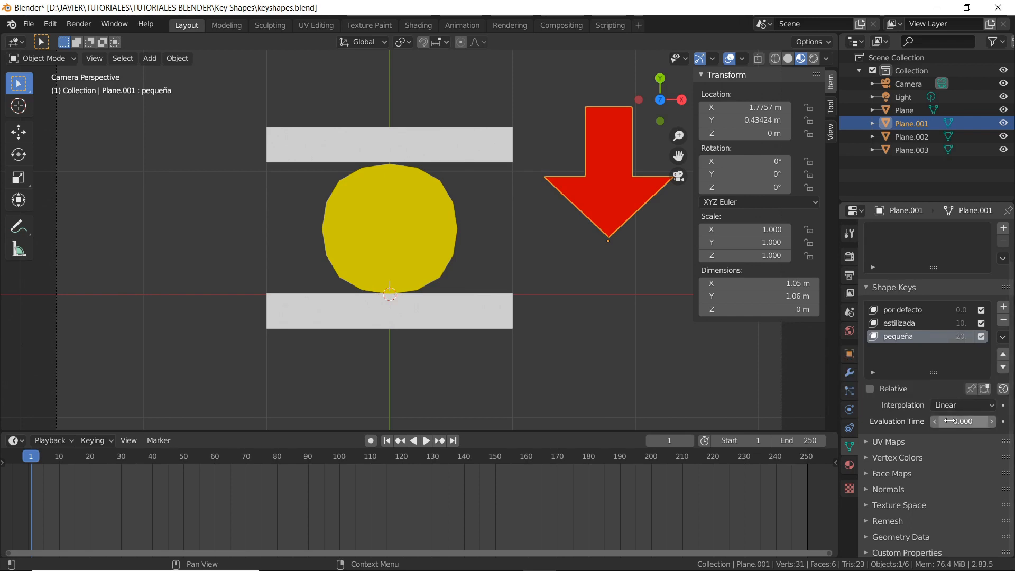
# Preview the shape transitions by raising Evaluation Time to 11.8 and on to 21.2, and turn Relative back on
pyautogui.moveTo(963, 421); pyautogui.dragTo(989, 422)
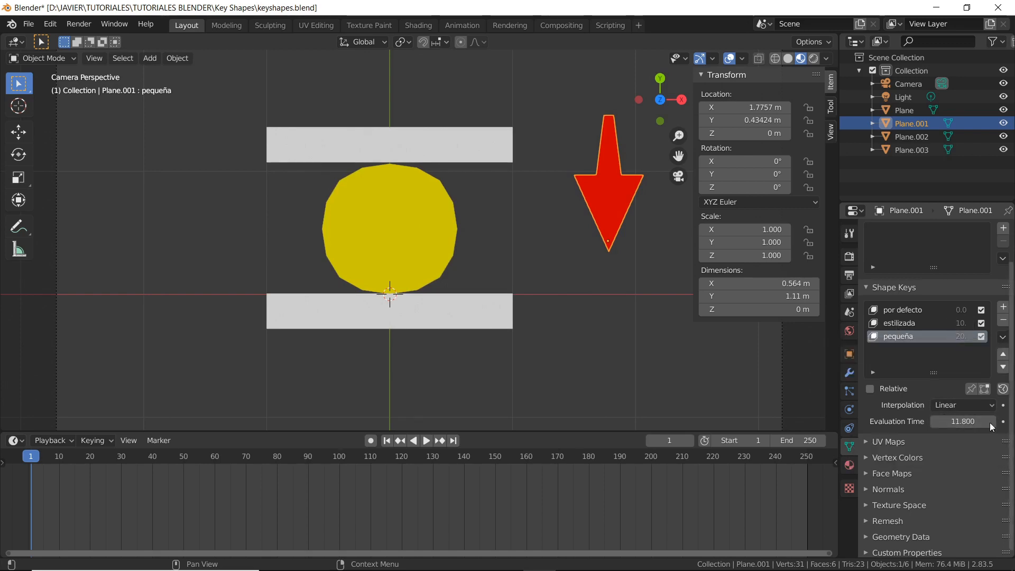
pyautogui.moveTo(991, 425); pyautogui.dragTo(1011, 426)
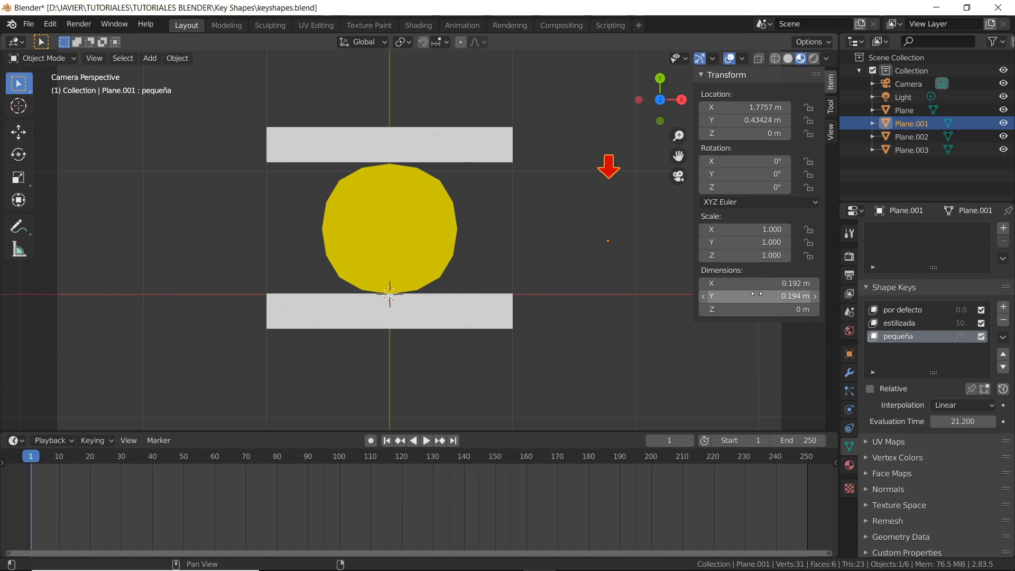
pyautogui.click(870, 389)
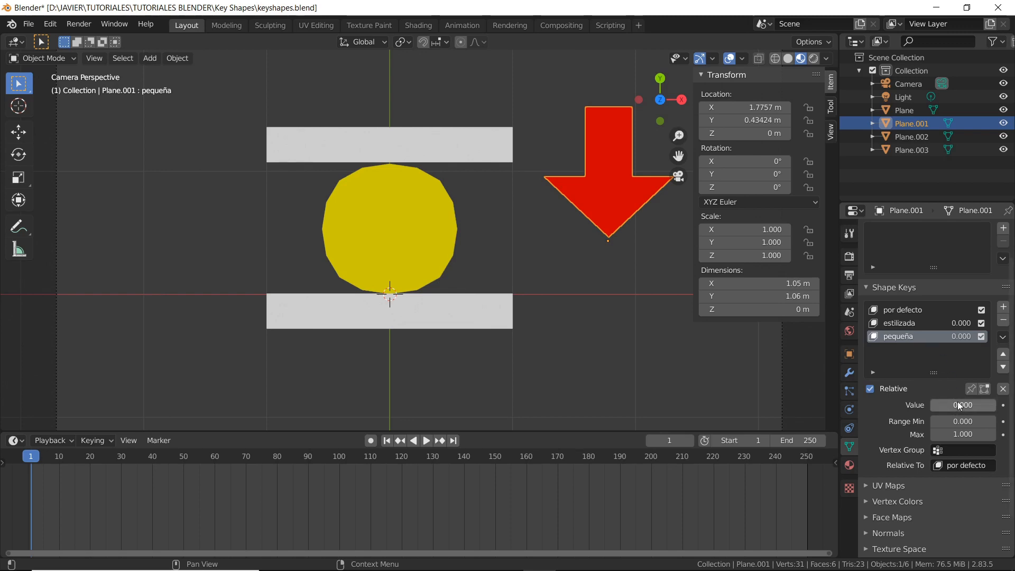
# Preview the pequeña shape key by raising its value to 1.000, and return it to 0.000
pyautogui.moveTo(955, 404); pyautogui.dragTo(976, 389)
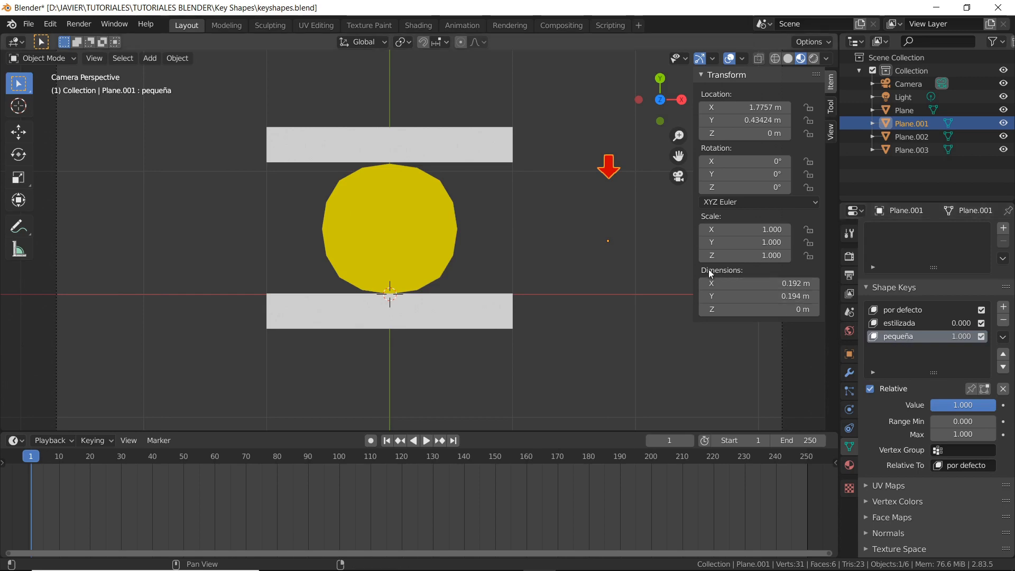
pyautogui.moveTo(966, 407); pyautogui.dragTo(920, 407)
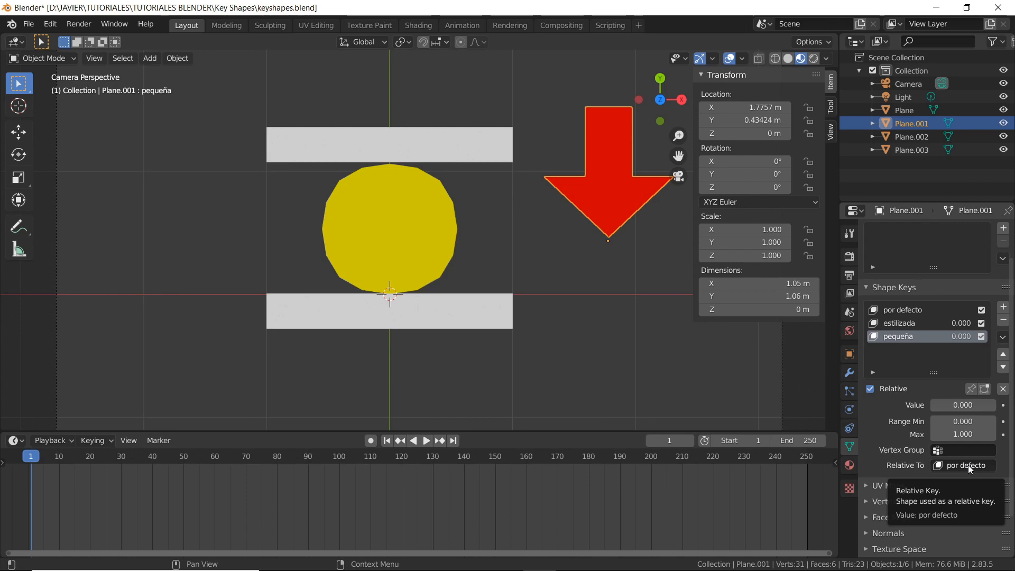
# Blend the arrow's two relative shape keys by setting estilizada to 0.444 and pequeña to about 0.627
pyautogui.click(887, 324)
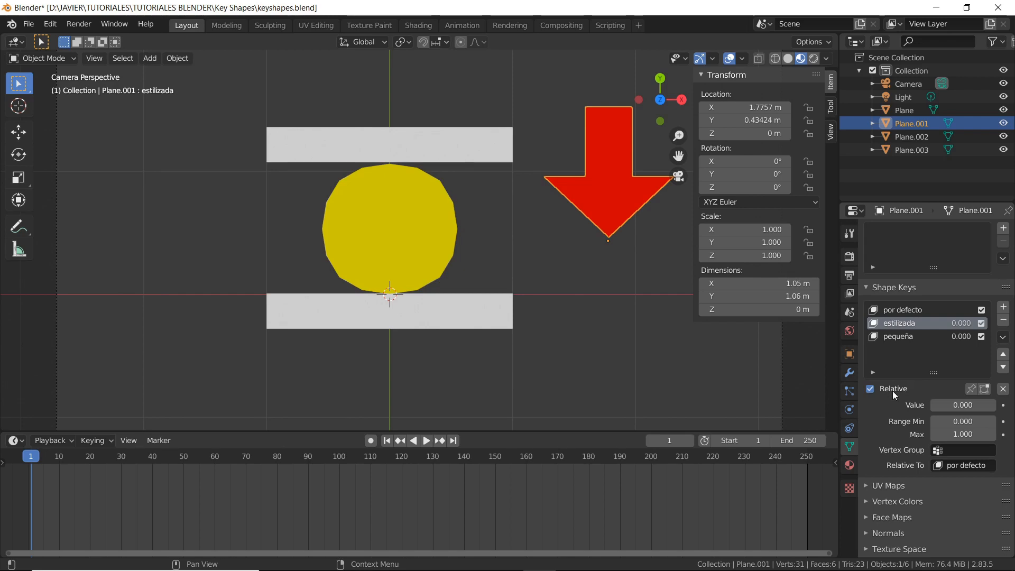
pyautogui.moveTo(950, 408); pyautogui.dragTo(963, 404)
pyautogui.click(916, 339)
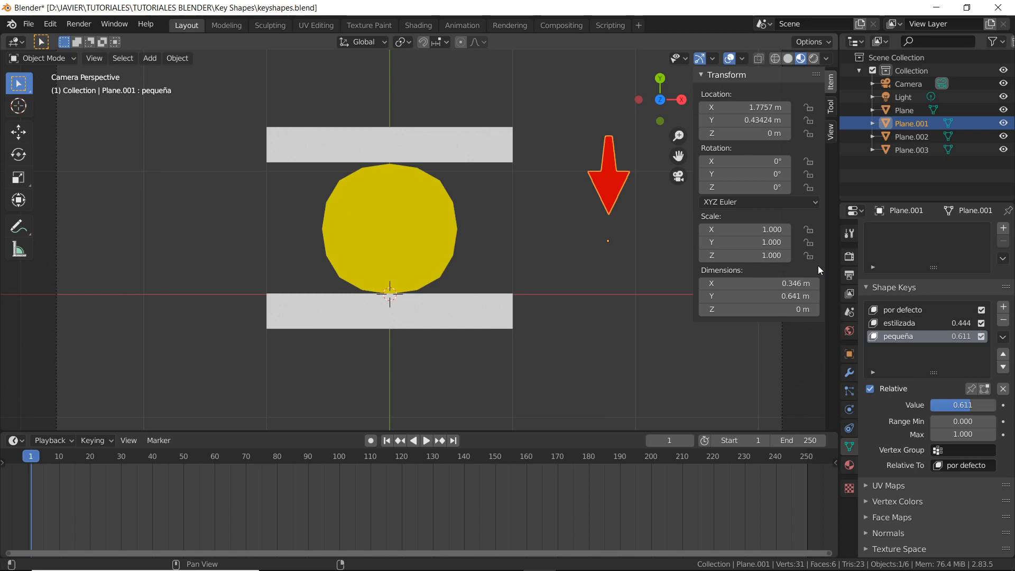
pyautogui.moveTo(971, 405); pyautogui.dragTo(972, 405)
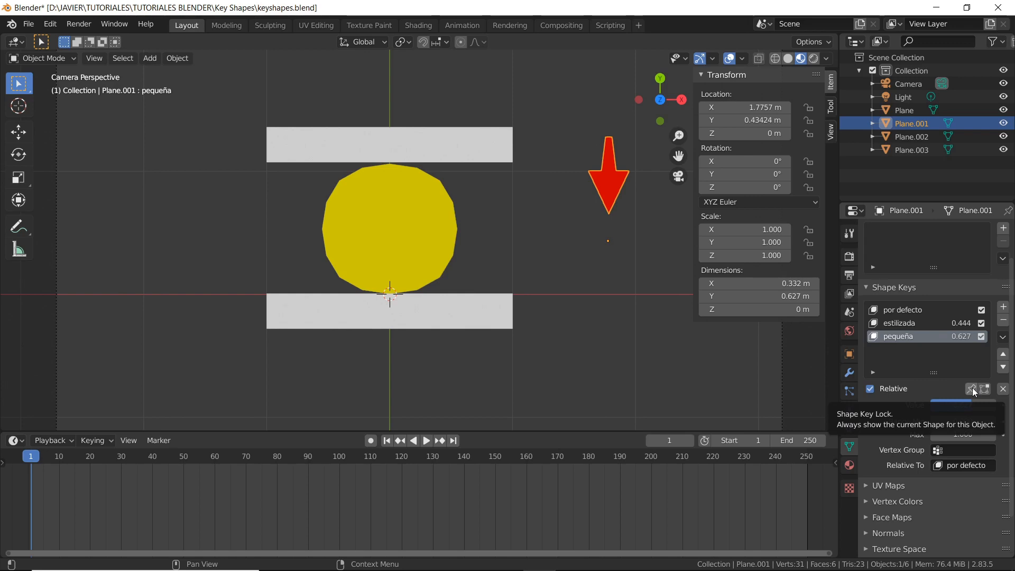
pyautogui.scroll(2, 921, 303)
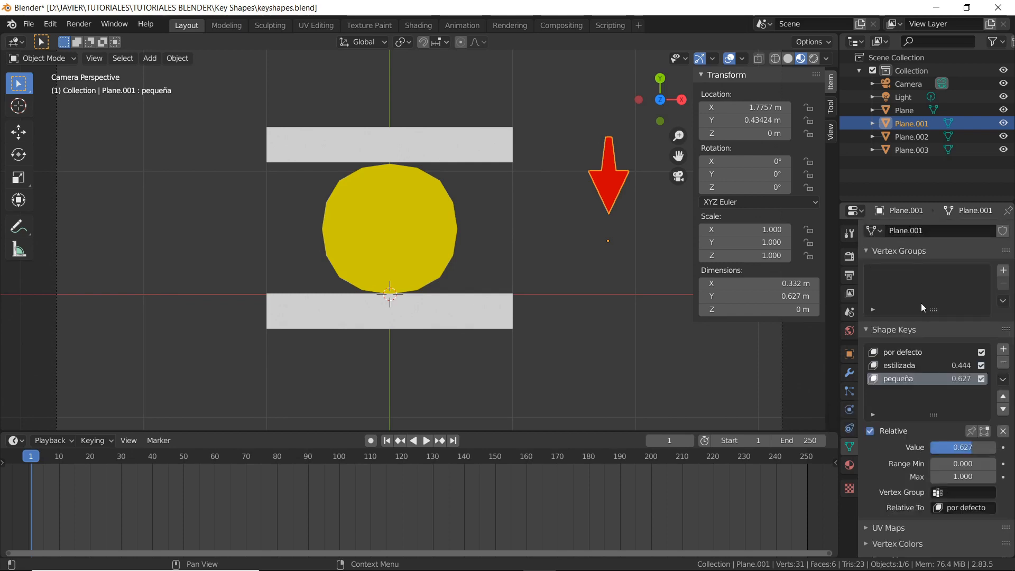